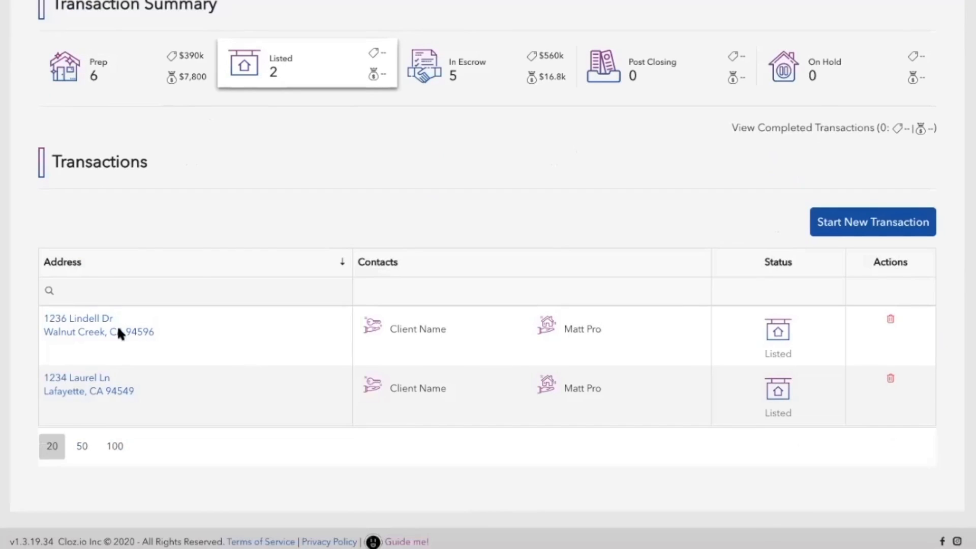
{"action": "left_click", "coordinate": [96, 331]}
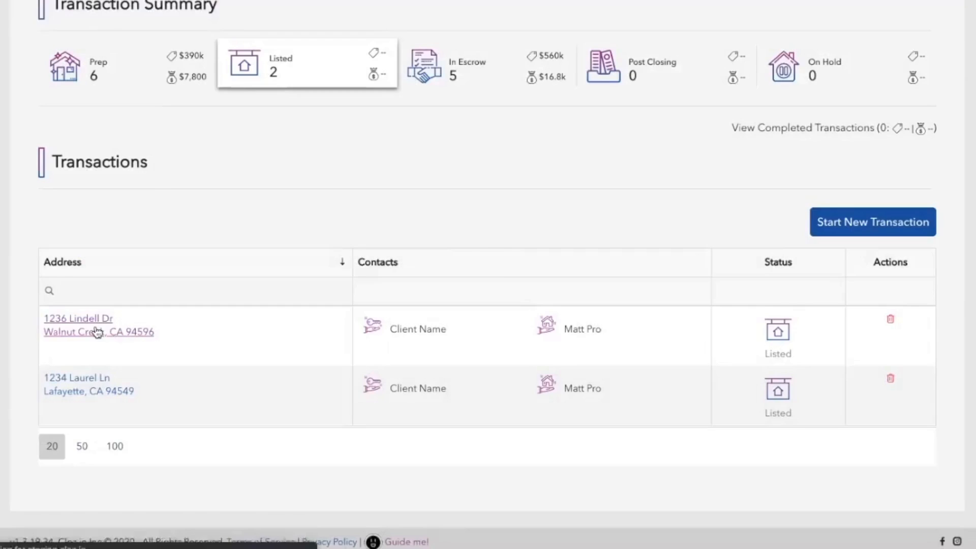
{"action": "scroll", "coordinate": [649, 331], "scroll_direction": "down", "scroll_amount": 10}
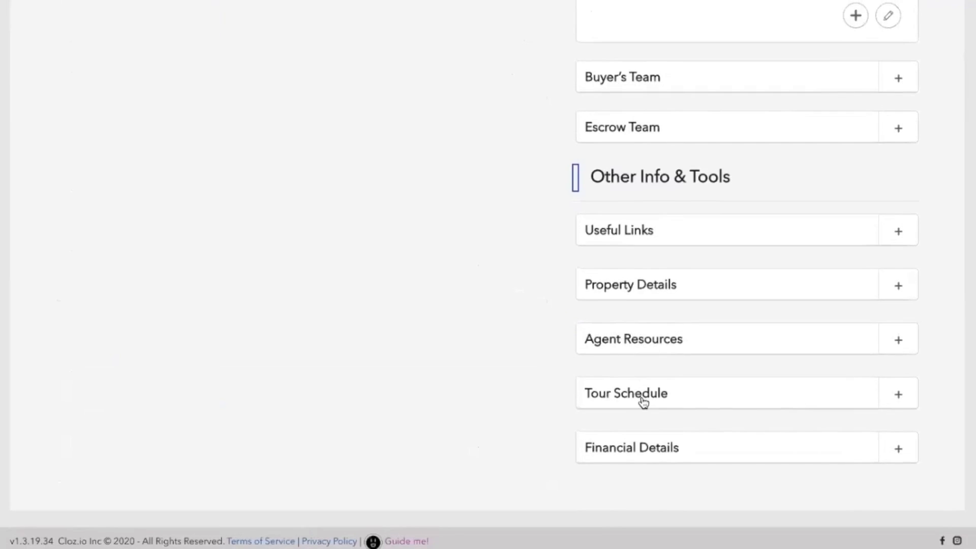
{"action": "left_click", "coordinate": [642, 399]}
Step: Switch the tour notice-required unit to hours and select its 60 value
{"action": "scroll", "coordinate": [643, 402], "scroll_direction": "down", "scroll_amount": 3}
{"action": "scroll", "coordinate": [643, 402], "scroll_direction": "down", "scroll_amount": 3}
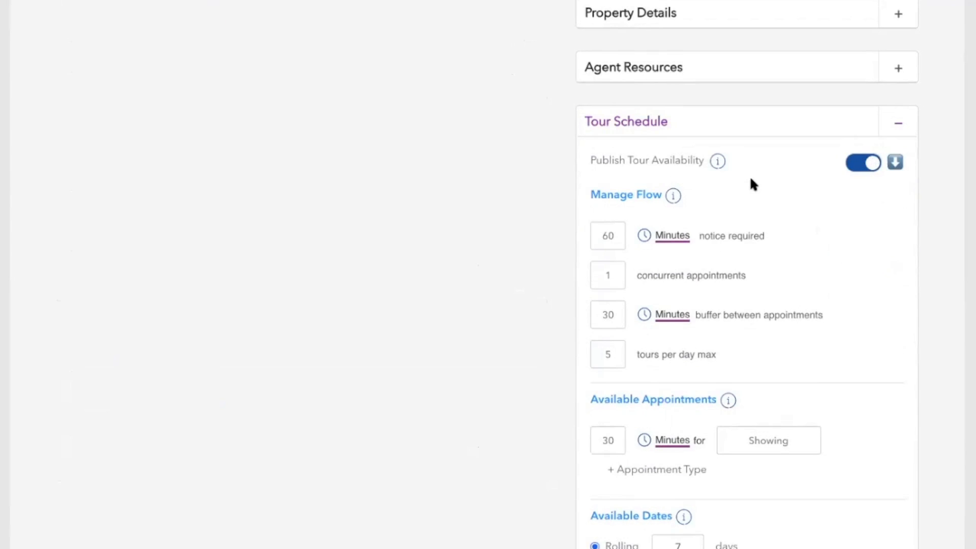
{"action": "scroll", "coordinate": [752, 184], "scroll_direction": "down", "scroll_amount": 3}
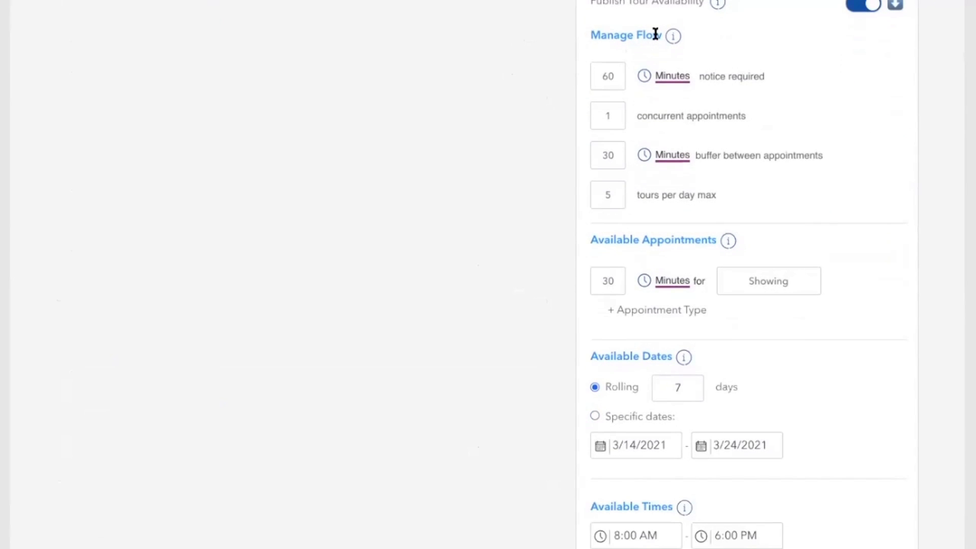
{"action": "left_click", "coordinate": [612, 74]}
{"action": "left_click", "coordinate": [659, 80]}
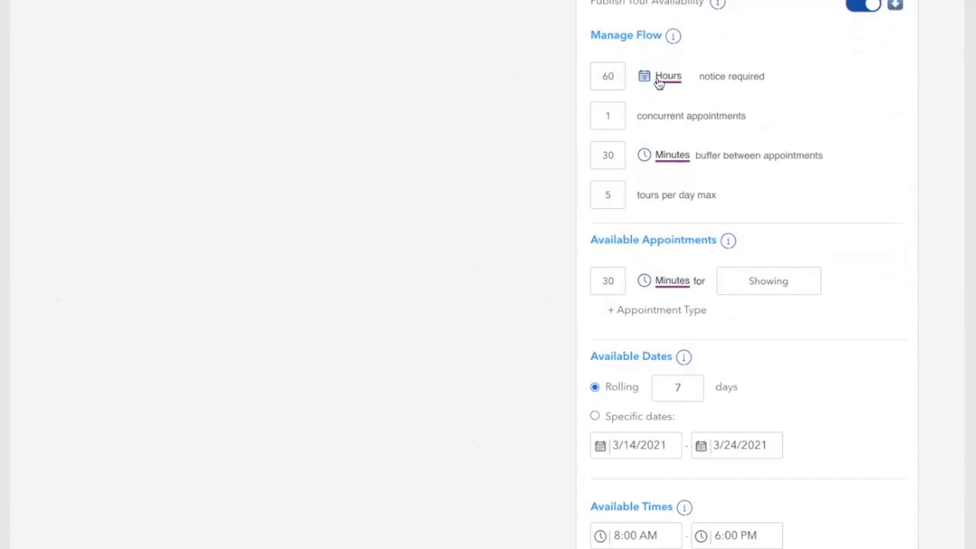
{"action": "left_click", "coordinate": [615, 77]}
{"action": "double_click", "coordinate": [616, 77]}
Step: Set the notice required for a tour to 0 Minutes
{"action": "type", "text": "24"}
{"action": "key", "text": "BackSpace"}
{"action": "type", "text": "7"}
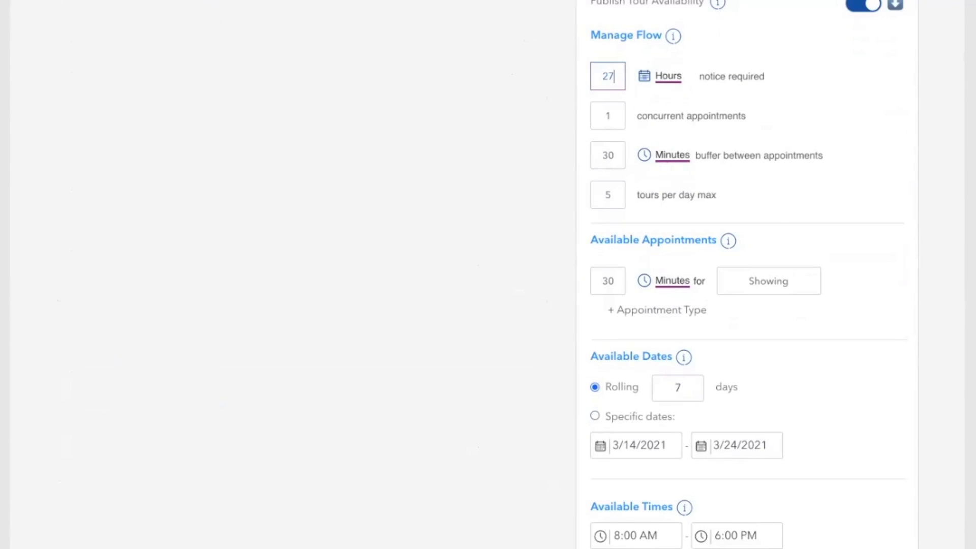
{"action": "key", "text": "BackSpace"}
{"action": "key", "text": "BackSpace"}
{"action": "type", "text": "0"}
{"action": "left_click", "coordinate": [670, 82]}
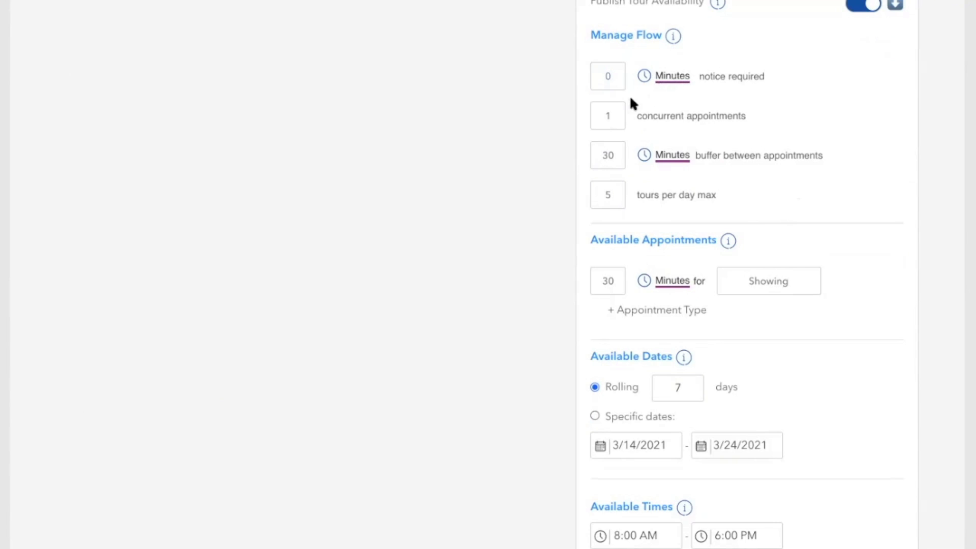
{"action": "left_click", "coordinate": [612, 113]}
Step: Change the buffer between tour appointments from 30 to 15 minutes
{"action": "left_click", "coordinate": [636, 117]}
{"action": "left_click_drag", "start_coordinate": [637, 117], "coordinate": [754, 115]}
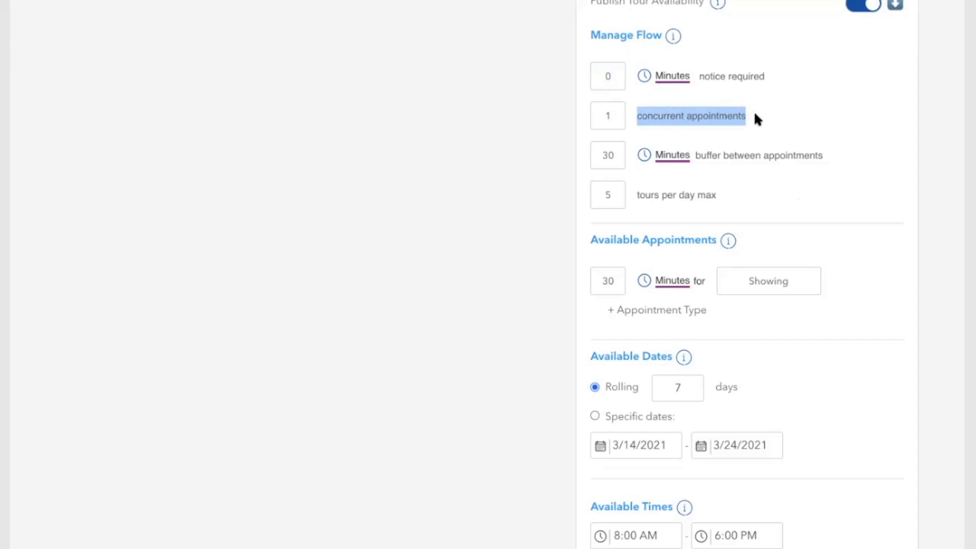
{"action": "left_click", "coordinate": [613, 115]}
{"action": "left_click", "coordinate": [615, 153]}
{"action": "left_click", "coordinate": [617, 154]}
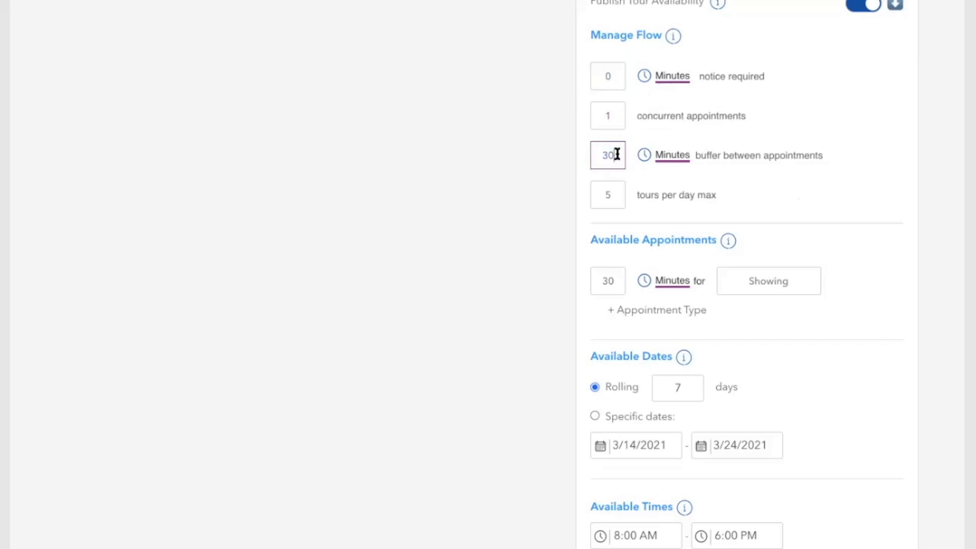
{"action": "key", "text": "BackSpace"}
{"action": "key", "text": "BackSpace"}
{"action": "type", "text": "0"}
{"action": "key", "text": "BackSpace"}
{"action": "type", "text": "15"}
{"action": "left_click", "coordinate": [628, 155]}
Step: Raise the tours-per-day maximum from 5 to 50
{"action": "left_click", "coordinate": [614, 191]}
{"action": "type", "text": "0"}
{"action": "scroll", "coordinate": [627, 235], "scroll_direction": "down", "scroll_amount": 3}
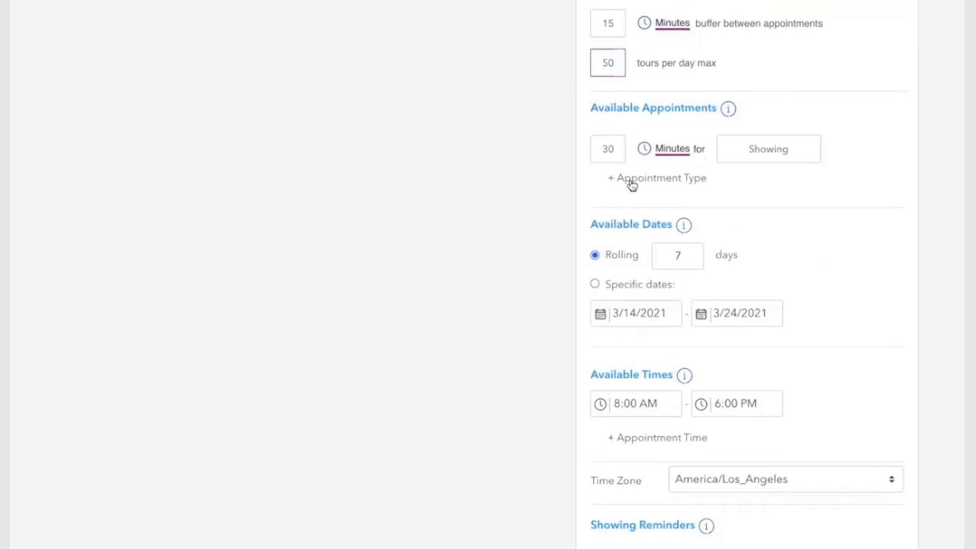
{"action": "left_click", "coordinate": [609, 147]}
{"action": "left_click", "coordinate": [796, 148]}
{"action": "left_click", "coordinate": [677, 178]}
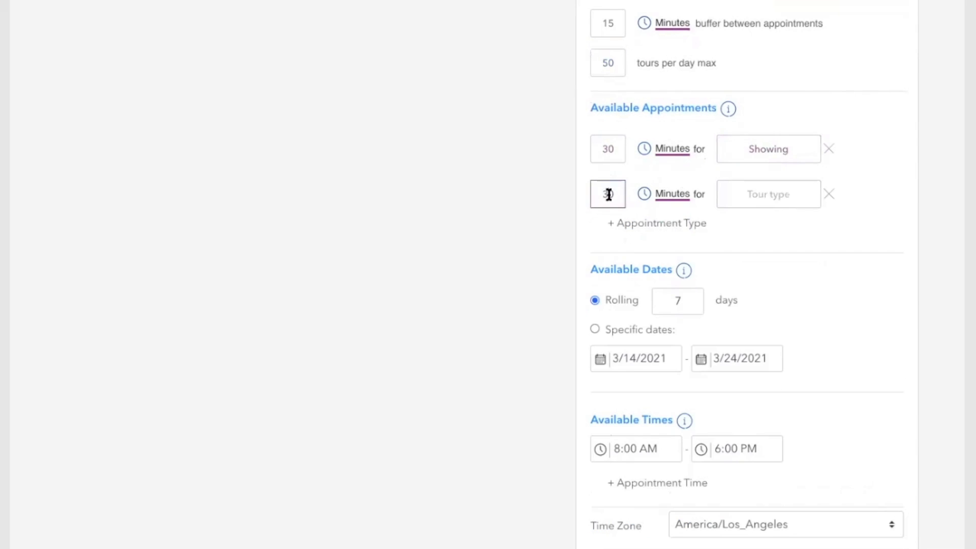
{"action": "double_click", "coordinate": [606, 194]}
{"action": "type", "text": "2"}
{"action": "left_click", "coordinate": [666, 193]}
{"action": "left_click", "coordinate": [754, 199]}
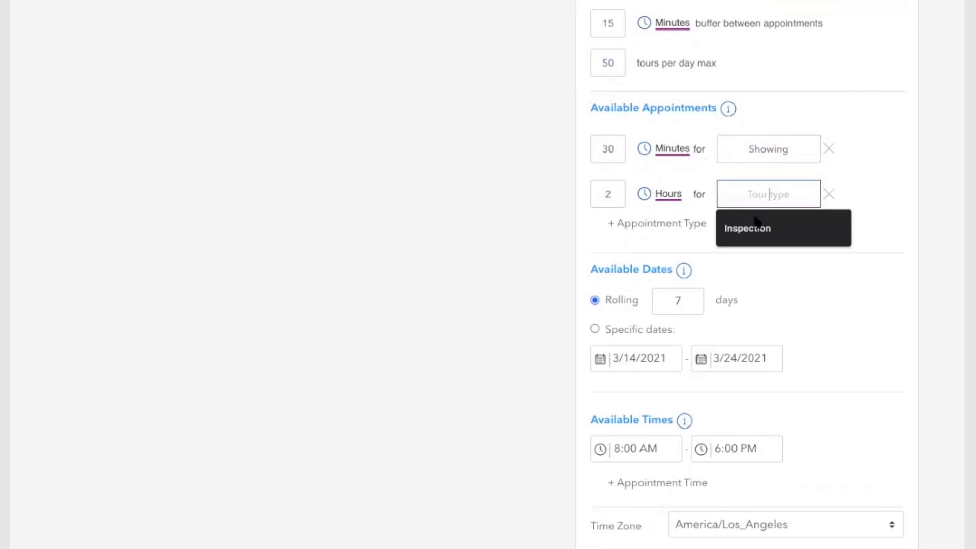
{"action": "left_click", "coordinate": [756, 228]}
{"action": "left_click", "coordinate": [689, 223]}
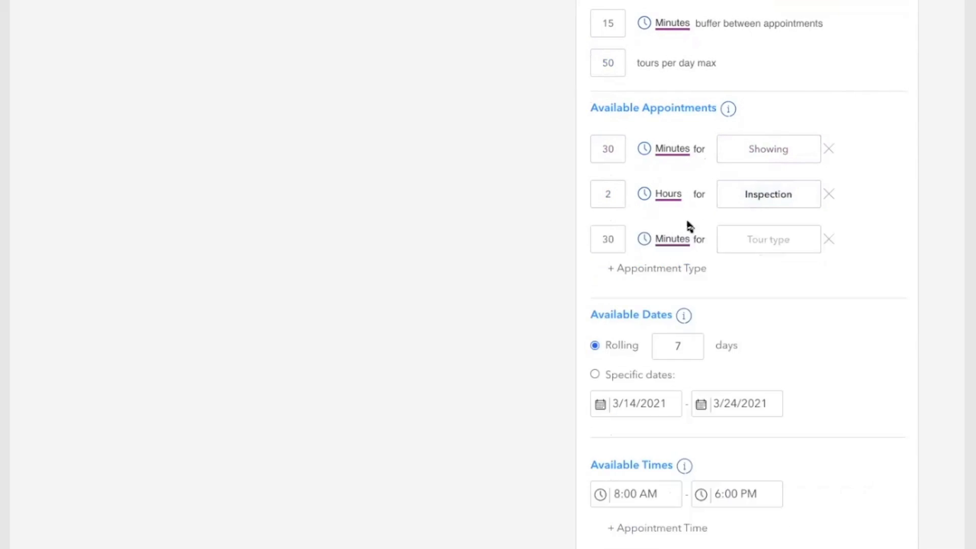
{"action": "left_click", "coordinate": [828, 239]}
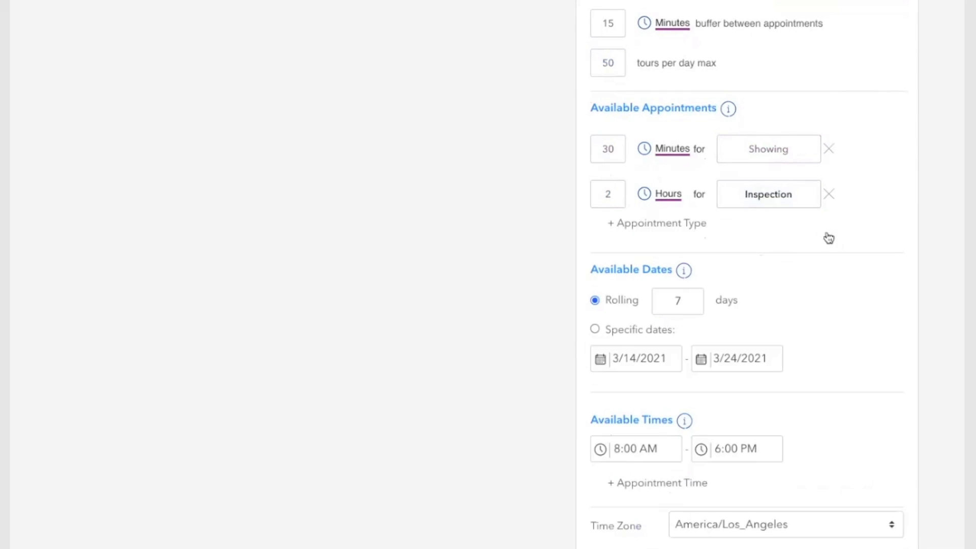
{"action": "left_click", "coordinate": [829, 196]}
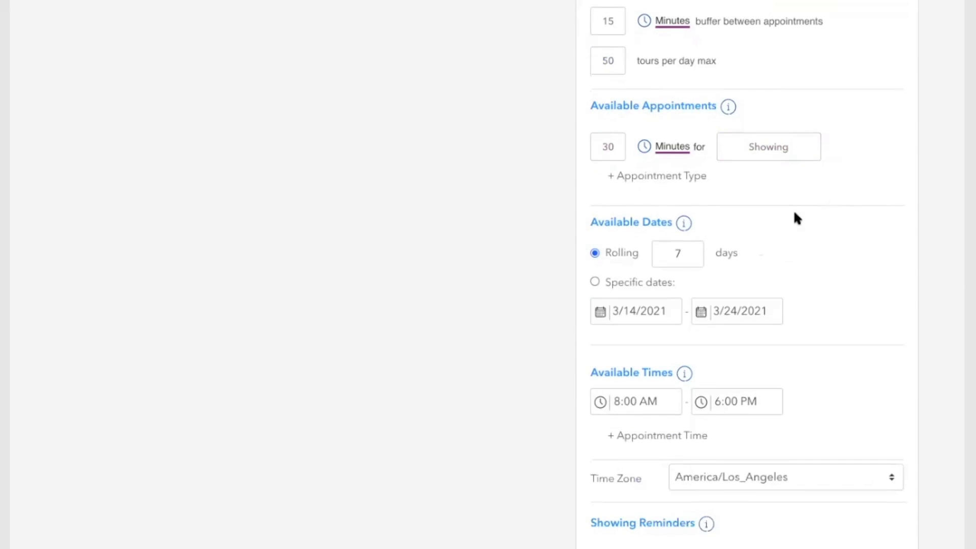
{"action": "scroll", "coordinate": [795, 213], "scroll_direction": "down", "scroll_amount": 2}
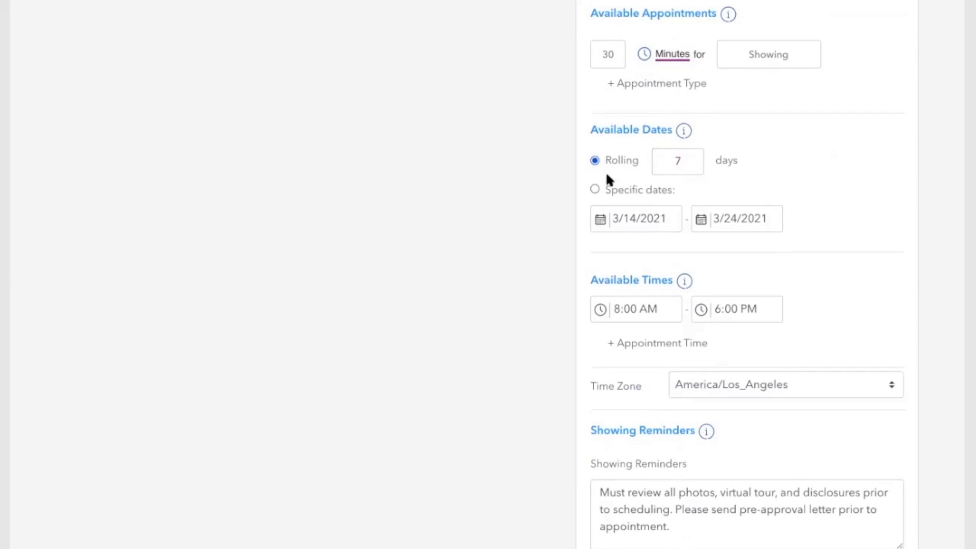
Step: Switch Available Dates to specific dates, 3/14/2021 through 4/8/2021
{"action": "left_click", "coordinate": [602, 188]}
{"action": "left_click", "coordinate": [726, 227]}
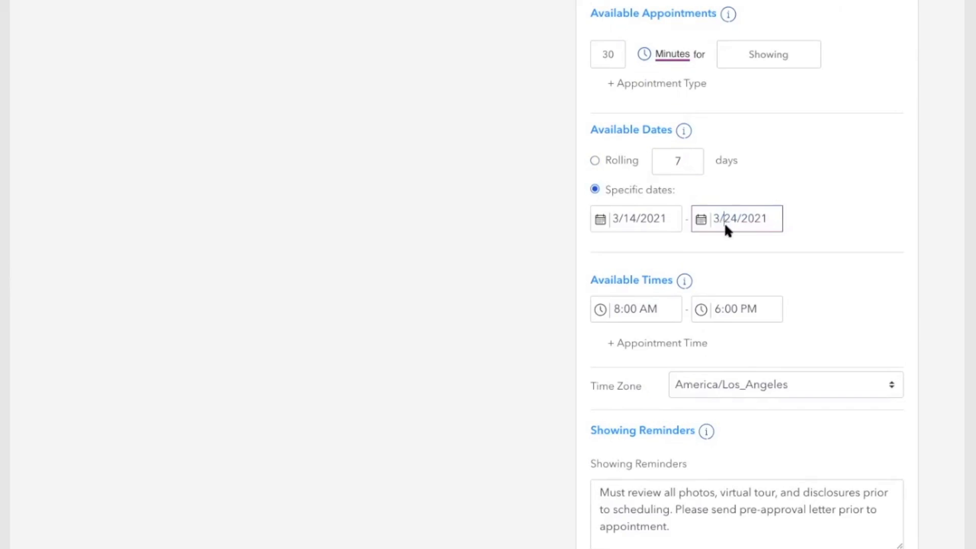
{"action": "left_click", "coordinate": [824, 442]}
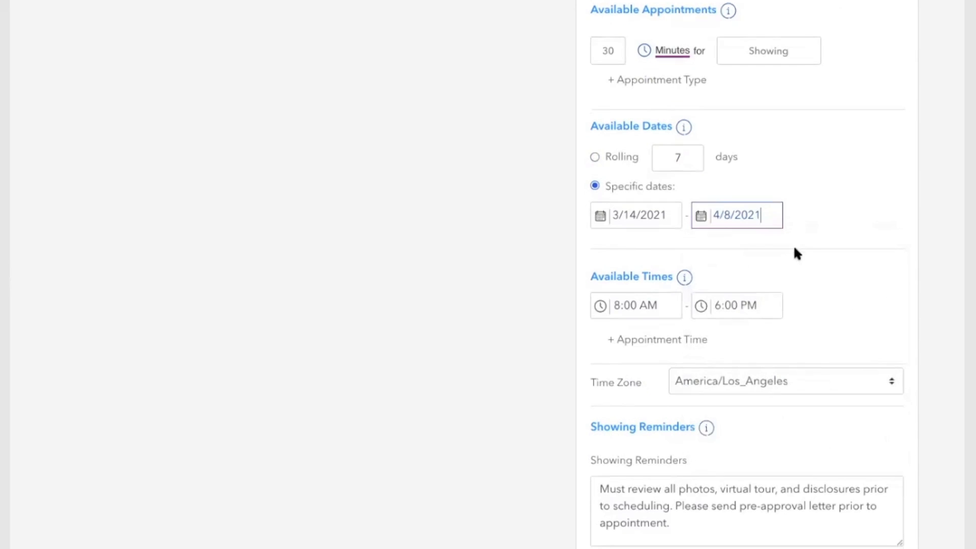
{"action": "scroll", "coordinate": [796, 253], "scroll_direction": "down", "scroll_amount": 4}
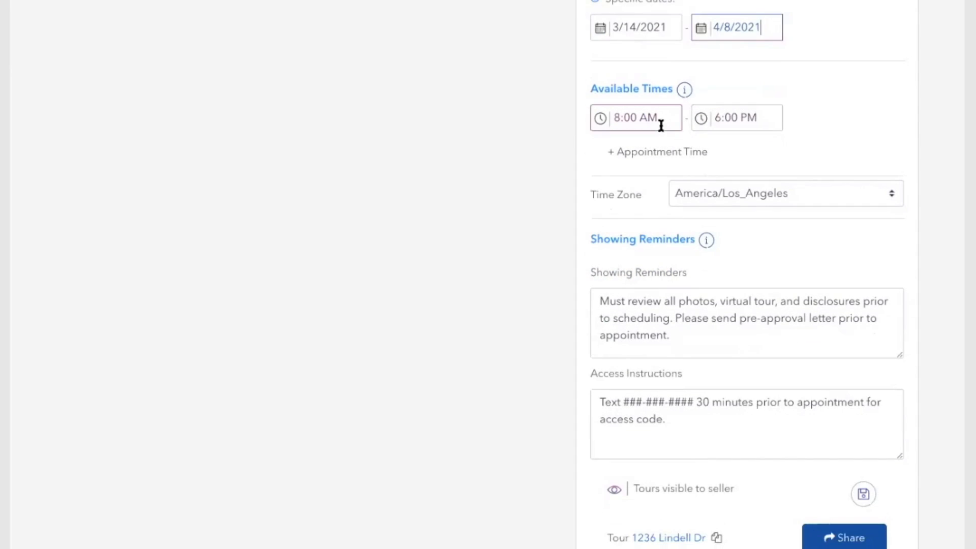
Step: Change the available time window's end from 6:00 PM to 2:00 PM
{"action": "left_click", "coordinate": [710, 118]}
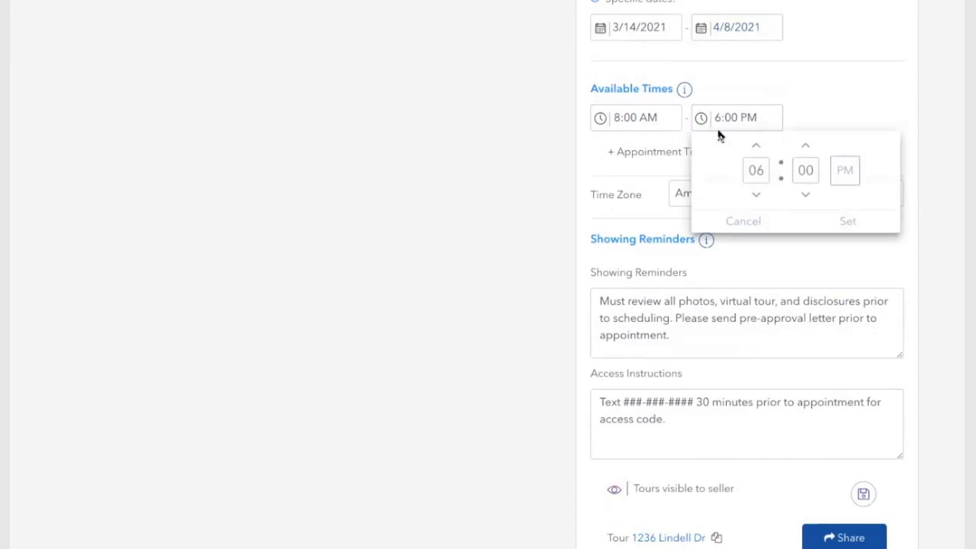
{"action": "left_click", "coordinate": [756, 195]}
{"action": "left_click", "coordinate": [756, 195]}
{"action": "left_click", "coordinate": [756, 195]}
{"action": "left_click", "coordinate": [756, 195]}
{"action": "left_click", "coordinate": [838, 221]}
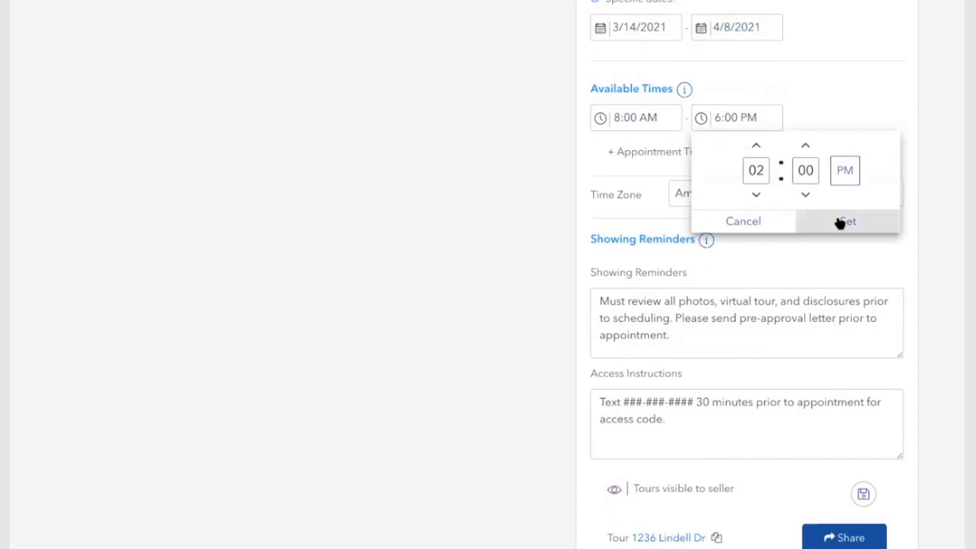
Step: Add a 4:00 PM to 6:00 PM time window, then delete it
{"action": "left_click", "coordinate": [663, 150]}
{"action": "left_click", "coordinate": [661, 153]}
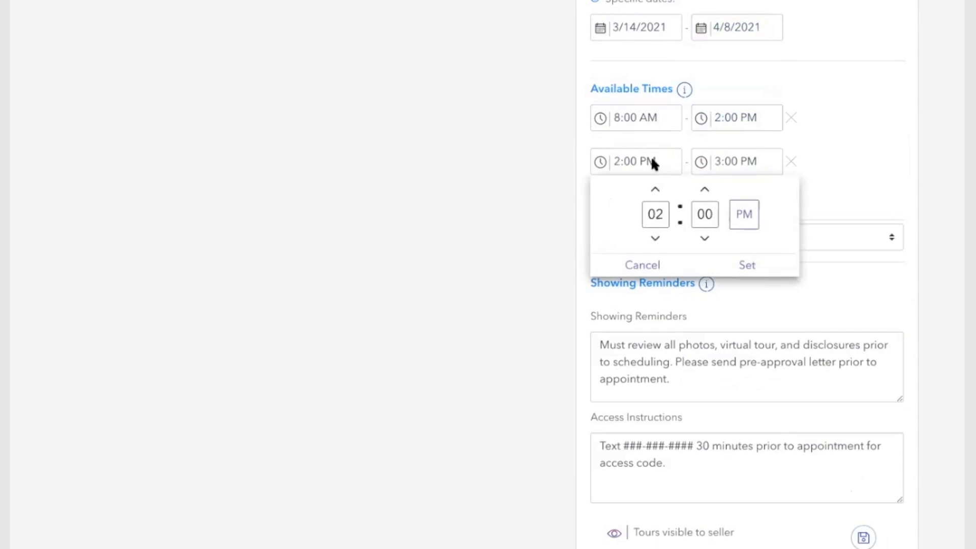
{"action": "left_click", "coordinate": [657, 192]}
{"action": "left_click", "coordinate": [656, 192]}
{"action": "left_click", "coordinate": [746, 264]}
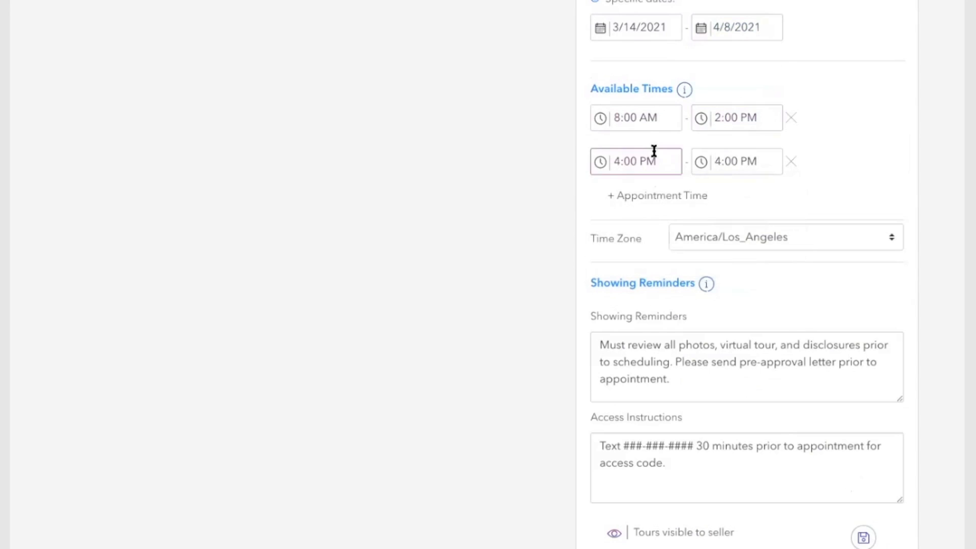
{"action": "left_click", "coordinate": [742, 162]}
{"action": "left_click", "coordinate": [755, 189]}
{"action": "left_click", "coordinate": [756, 189]}
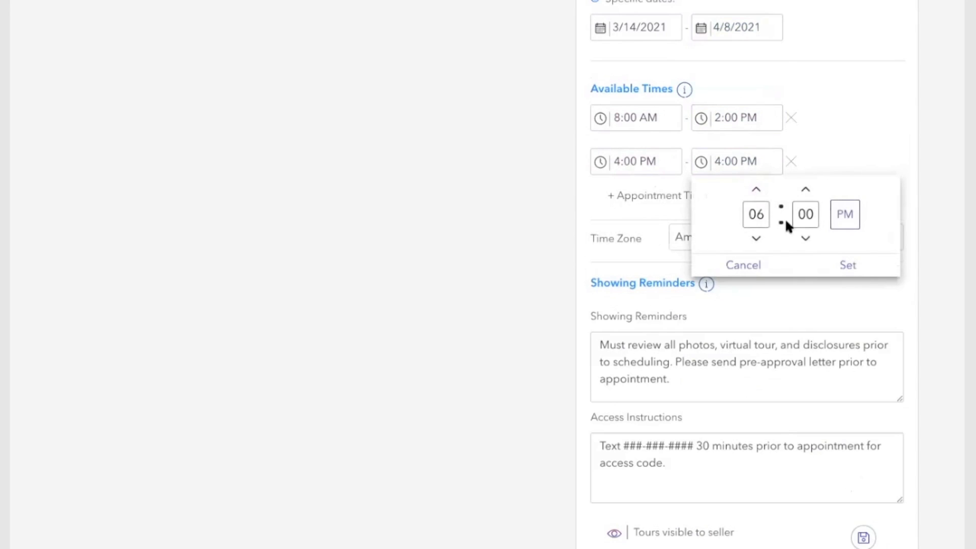
{"action": "left_click", "coordinate": [832, 267]}
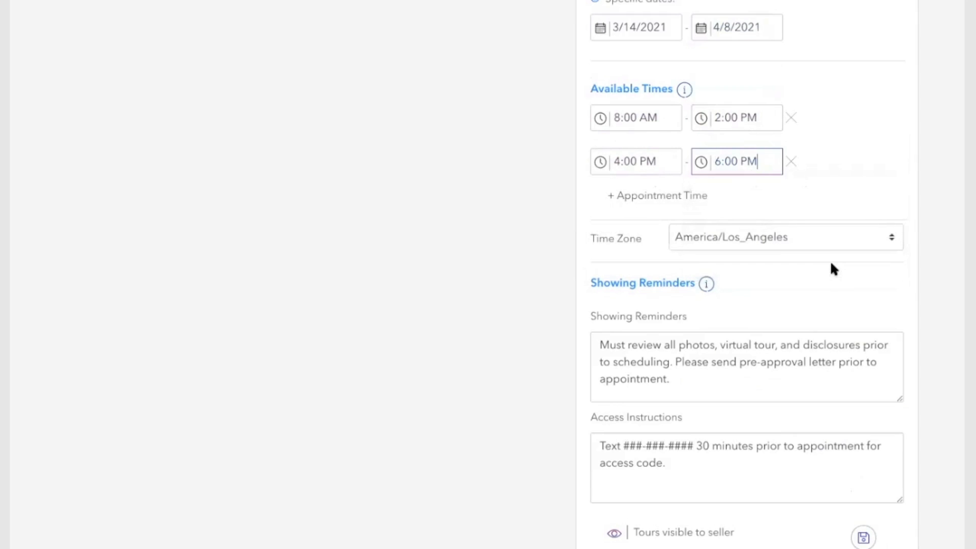
{"action": "left_click", "coordinate": [791, 162]}
Step: Set the remaining time window to run from 7:30 AM to 7:00 PM
{"action": "left_click", "coordinate": [718, 113]}
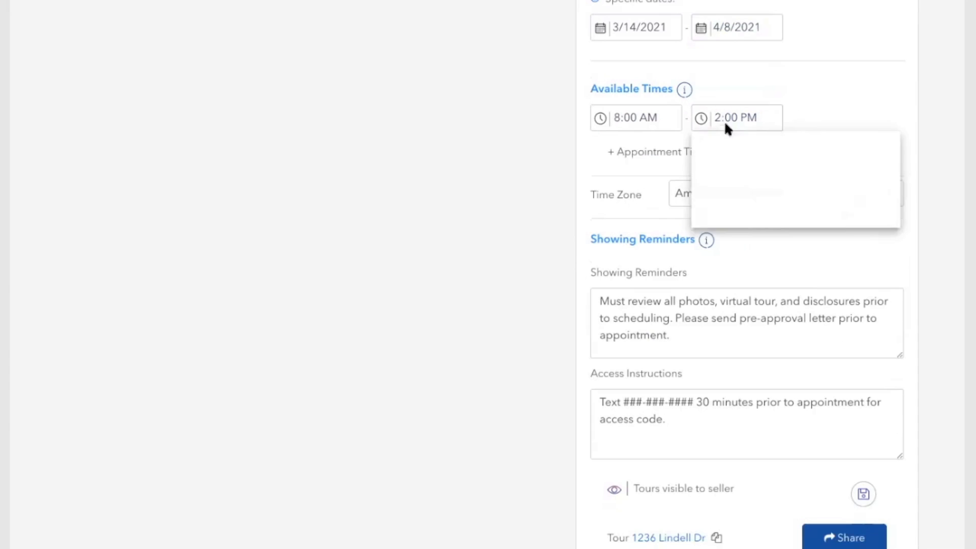
{"action": "left_click", "coordinate": [755, 147]}
{"action": "left_click", "coordinate": [755, 148]}
{"action": "left_click", "coordinate": [754, 147]}
{"action": "left_click", "coordinate": [754, 147]}
{"action": "left_click", "coordinate": [755, 148]}
{"action": "left_click", "coordinate": [620, 117]}
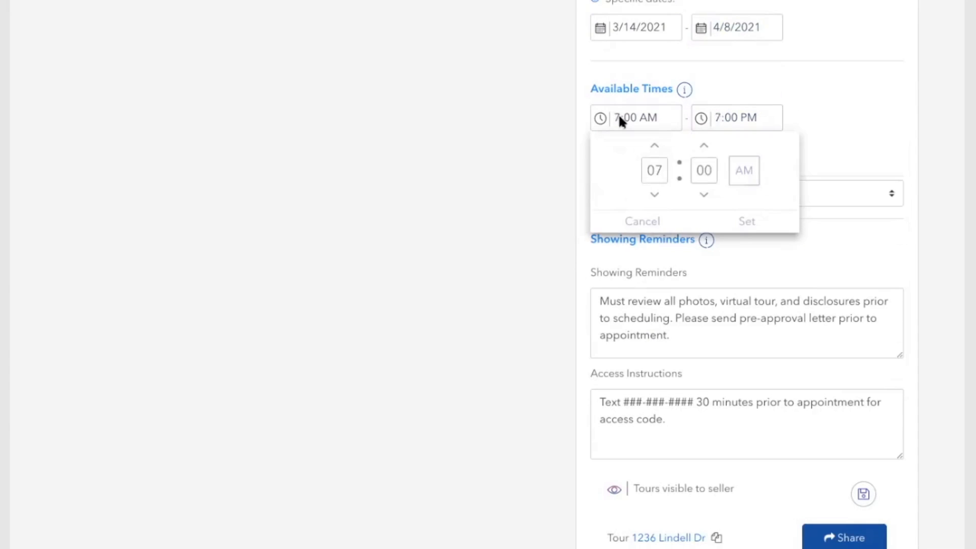
{"action": "left_click", "coordinate": [584, 110]}
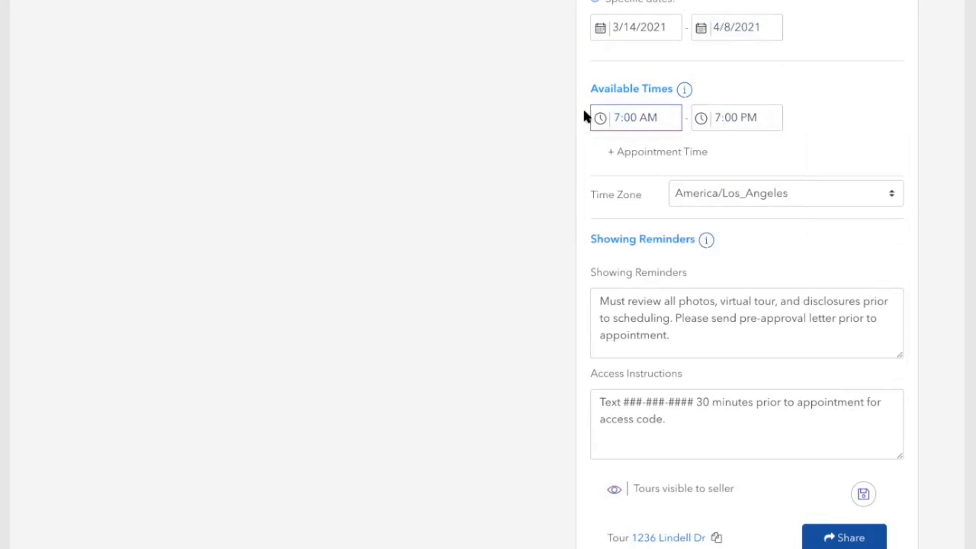
{"action": "left_click", "coordinate": [638, 117]}
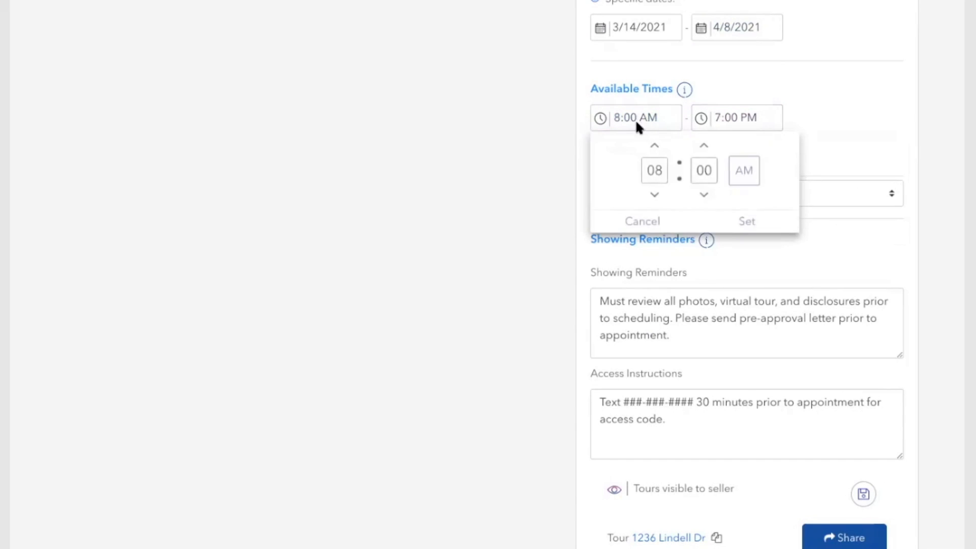
{"action": "left_click", "coordinate": [701, 195]}
{"action": "left_click", "coordinate": [703, 195]}
{"action": "left_click", "coordinate": [736, 222]}
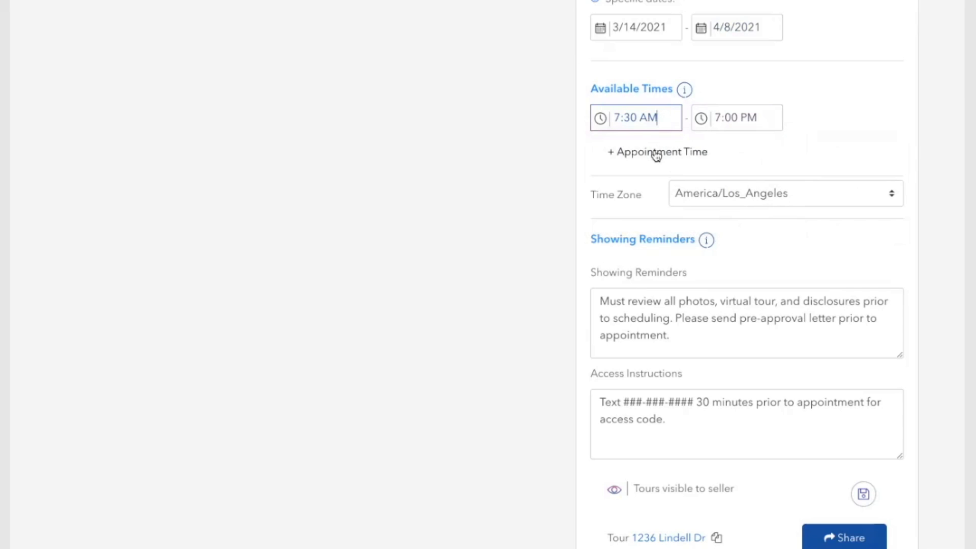
{"action": "left_click", "coordinate": [740, 254]}
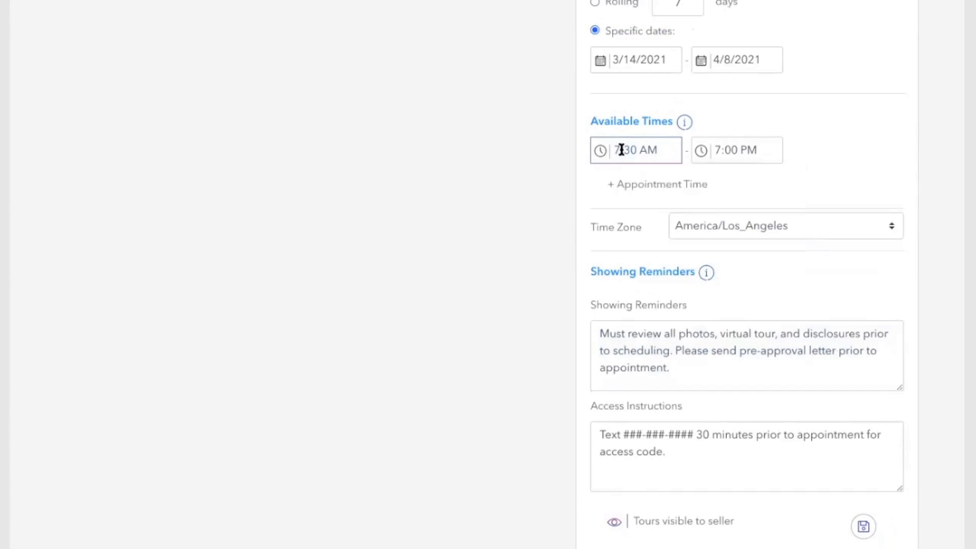
{"action": "triple_click", "coordinate": [629, 229]}
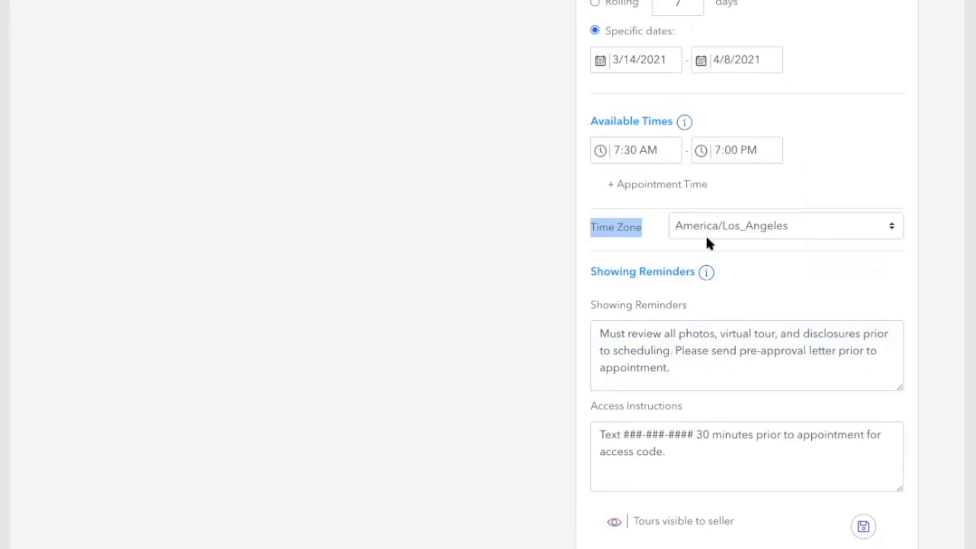
{"action": "left_click", "coordinate": [664, 237]}
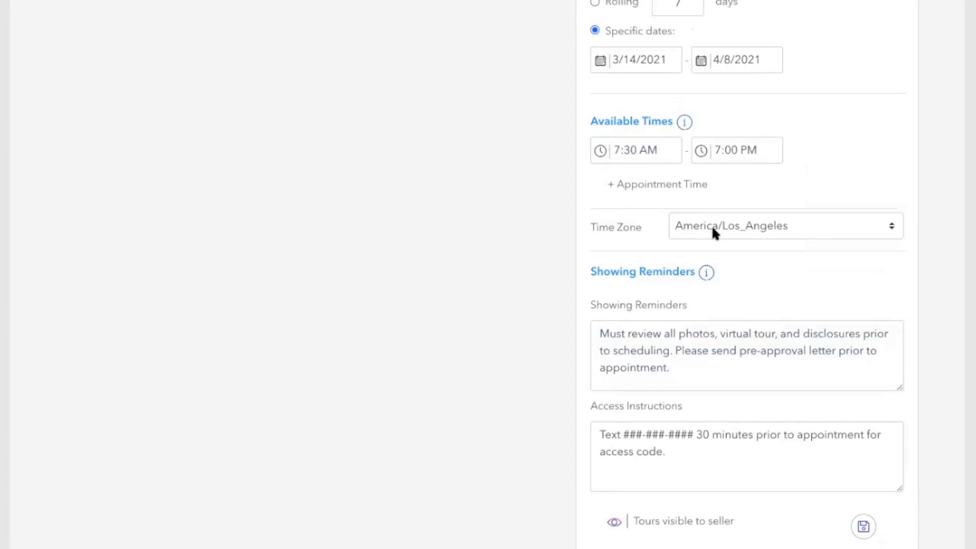
{"action": "scroll", "coordinate": [712, 230], "scroll_direction": "down", "scroll_amount": 4}
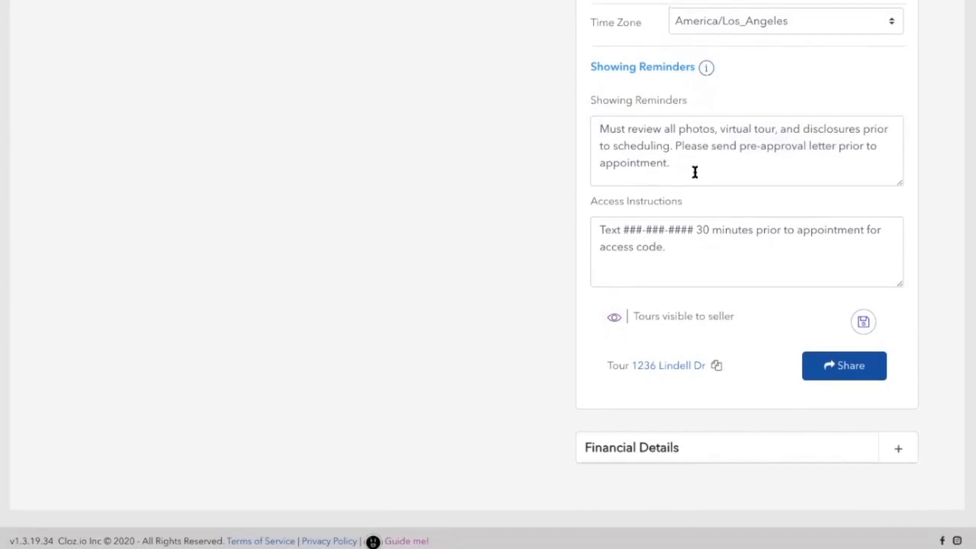
Step: Review the showing reminder and access instructions text, then toggle seller tour visibility hidden and back
{"action": "left_click_drag", "start_coordinate": [695, 172], "coordinate": [591, 122]}
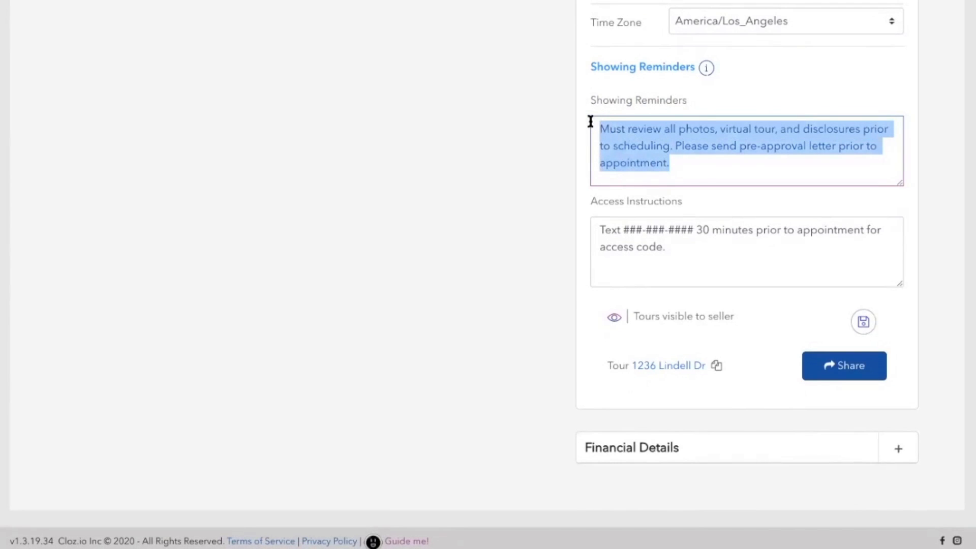
{"action": "left_click", "coordinate": [590, 122]}
{"action": "left_click_drag", "start_coordinate": [600, 228], "coordinate": [684, 262]}
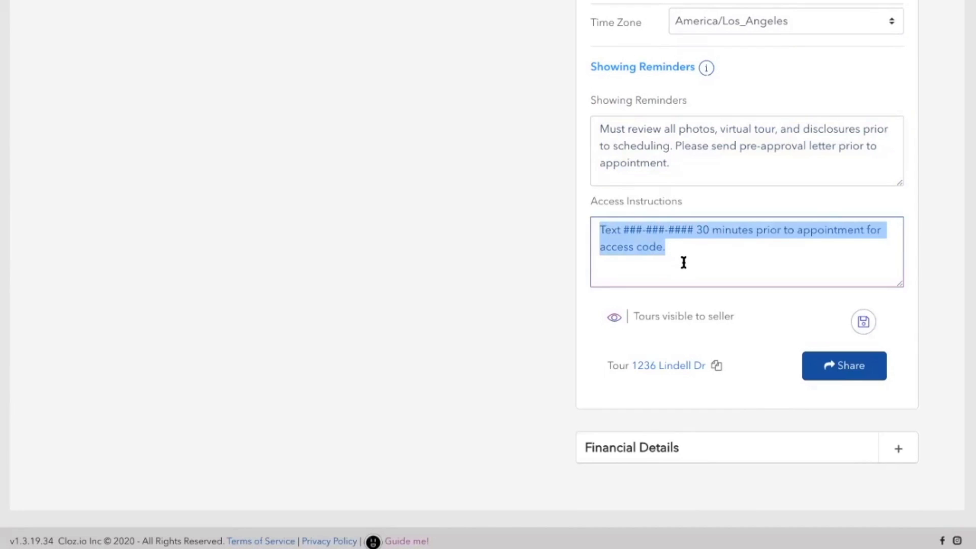
{"action": "left_click", "coordinate": [683, 262]}
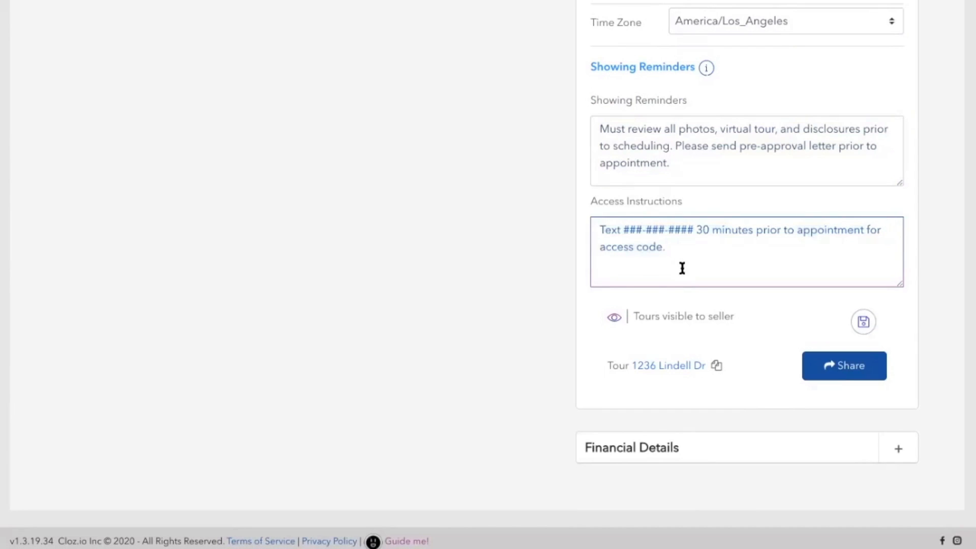
{"action": "left_click", "coordinate": [649, 323]}
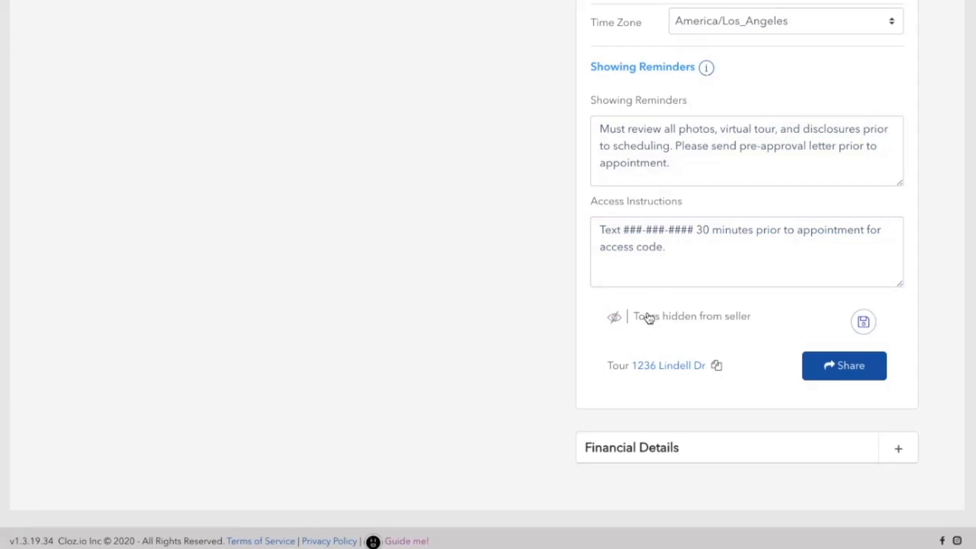
{"action": "left_click", "coordinate": [648, 315]}
Step: Leave tours visible to the seller and save the tour schedule settings
{"action": "left_click", "coordinate": [648, 317]}
{"action": "left_click", "coordinate": [651, 317]}
{"action": "left_click", "coordinate": [862, 323]}
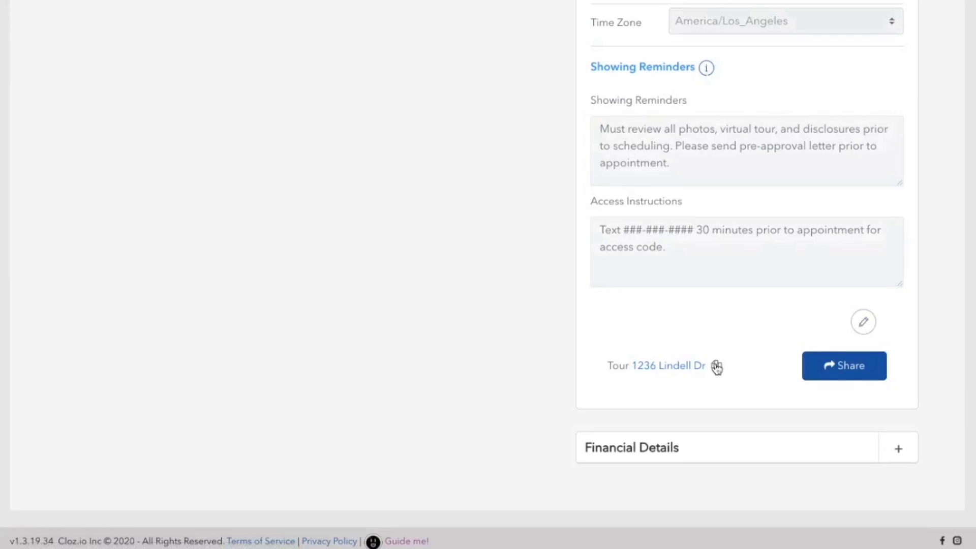
{"action": "left_click", "coordinate": [716, 366]}
{"action": "left_click", "coordinate": [831, 370]}
{"action": "left_click", "coordinate": [661, 366]}
{"action": "scroll", "coordinate": [654, 368], "scroll_direction": "up", "scroll_amount": 20}
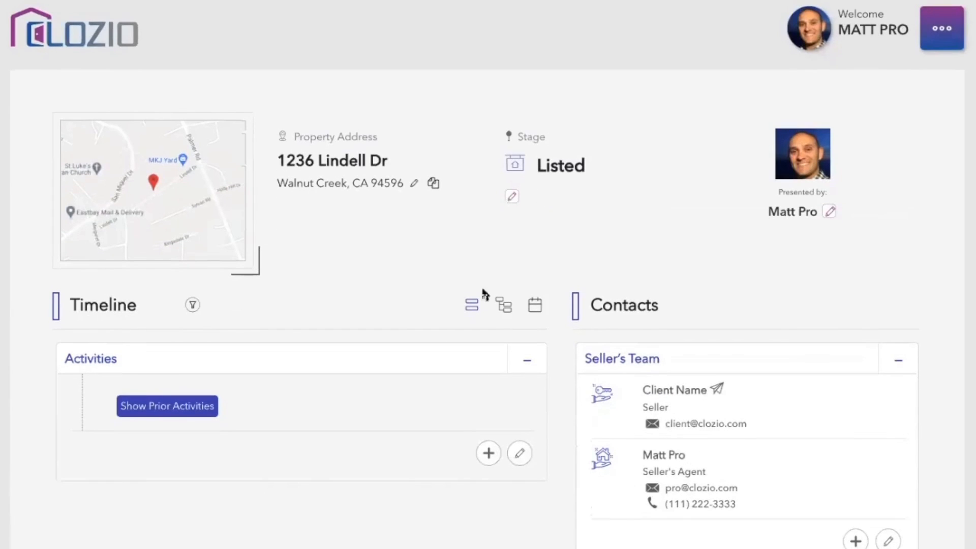
Step: Replace the property photo with Sample House.jpg, found by searching 'sample house'
{"action": "mouse_move", "coordinate": [215, 220]}
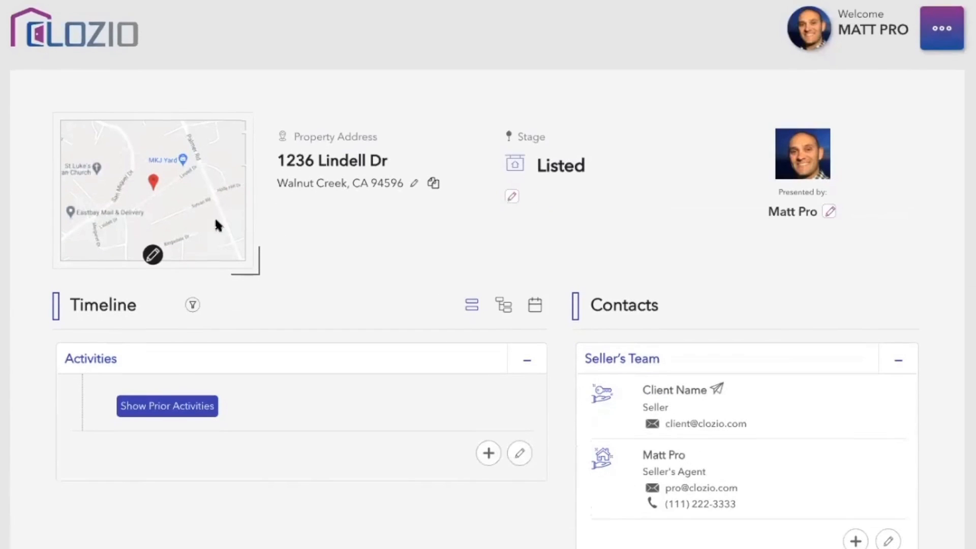
{"action": "left_click", "coordinate": [153, 255]}
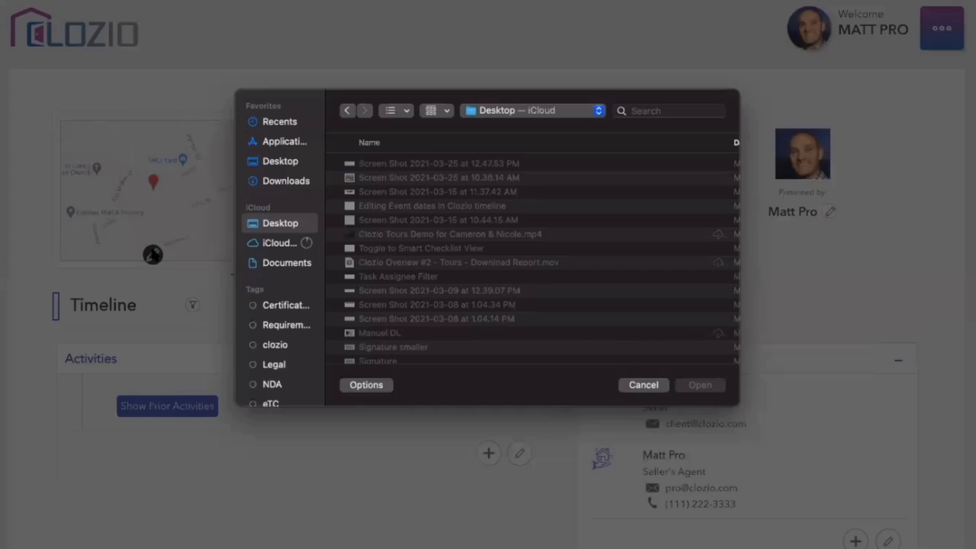
{"action": "left_click", "coordinate": [675, 112]}
{"action": "type", "text": "sample house"}
{"action": "left_click", "coordinate": [421, 187]}
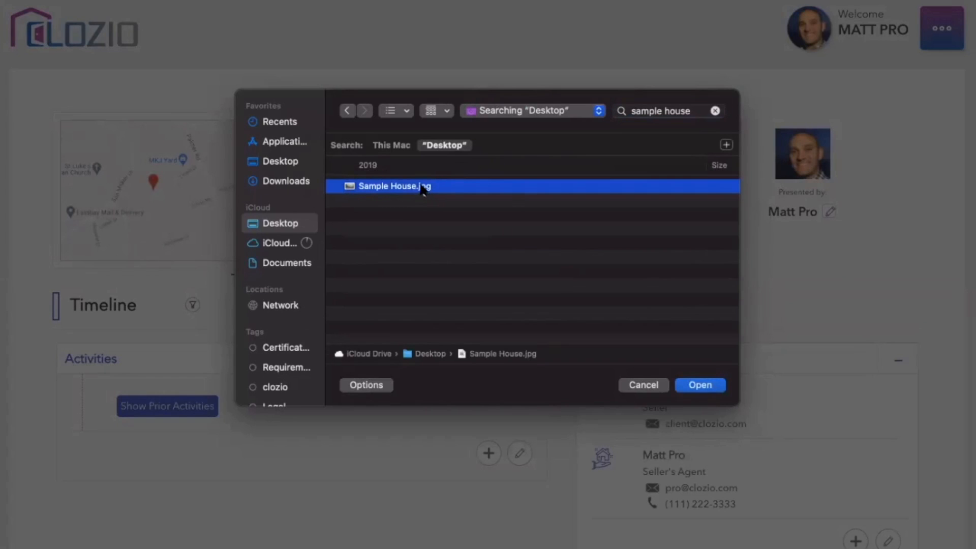
{"action": "double_click", "coordinate": [421, 187]}
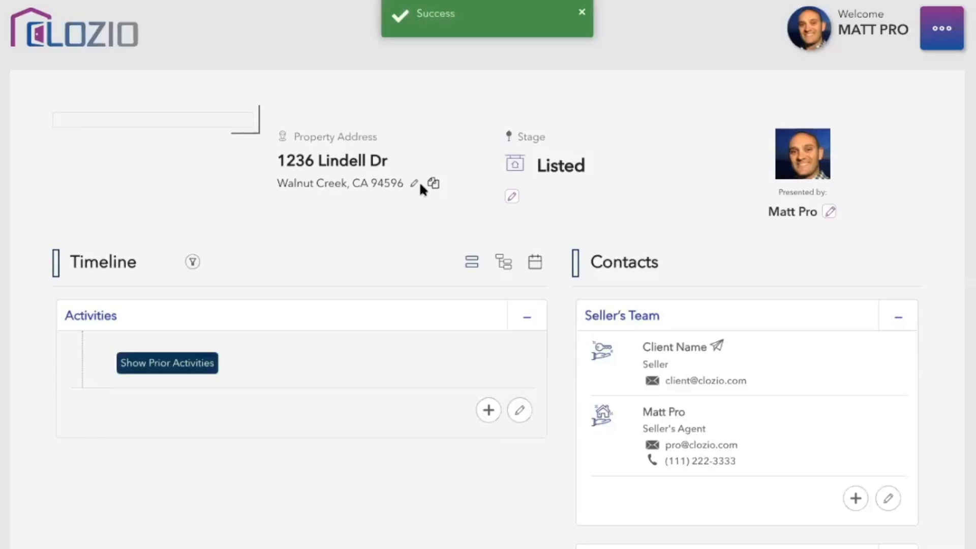
{"action": "scroll", "coordinate": [420, 184], "scroll_direction": "down", "scroll_amount": 1}
{"action": "scroll", "coordinate": [420, 185], "scroll_direction": "down", "scroll_amount": 10}
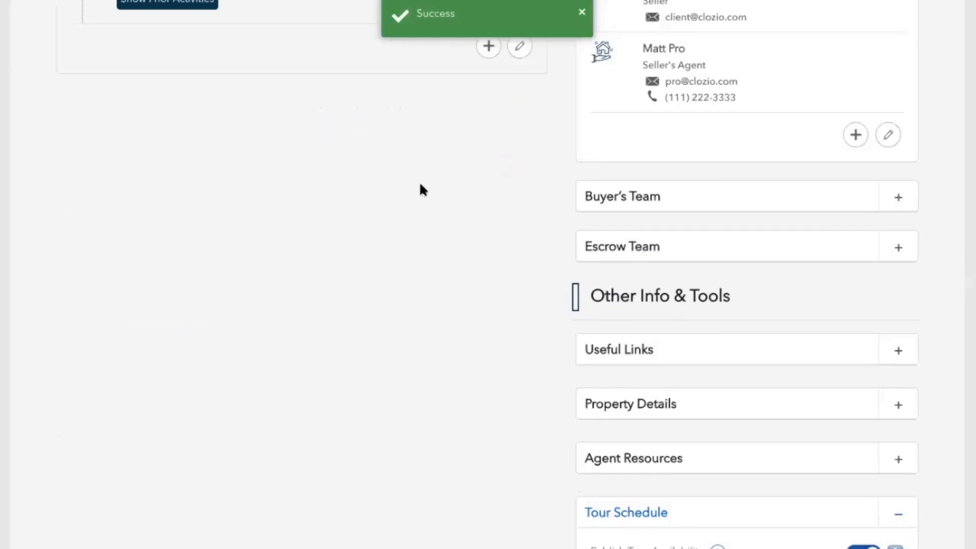